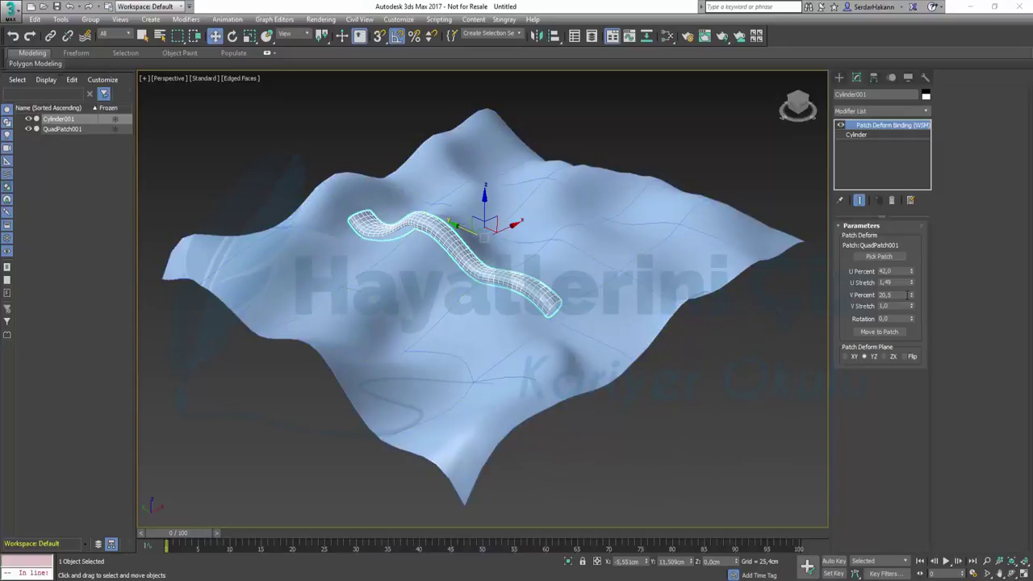
Set Patch Deform U Percent to 48, keeping U Stretch 1.49, to centre the wavy tube
mouse_move(911, 274)
mouse_down()
mouse_move(910, 307)
mouse_move(915, 283)
mouse_move(955, 226)
mouse_move(913, 292)
mouse_up()
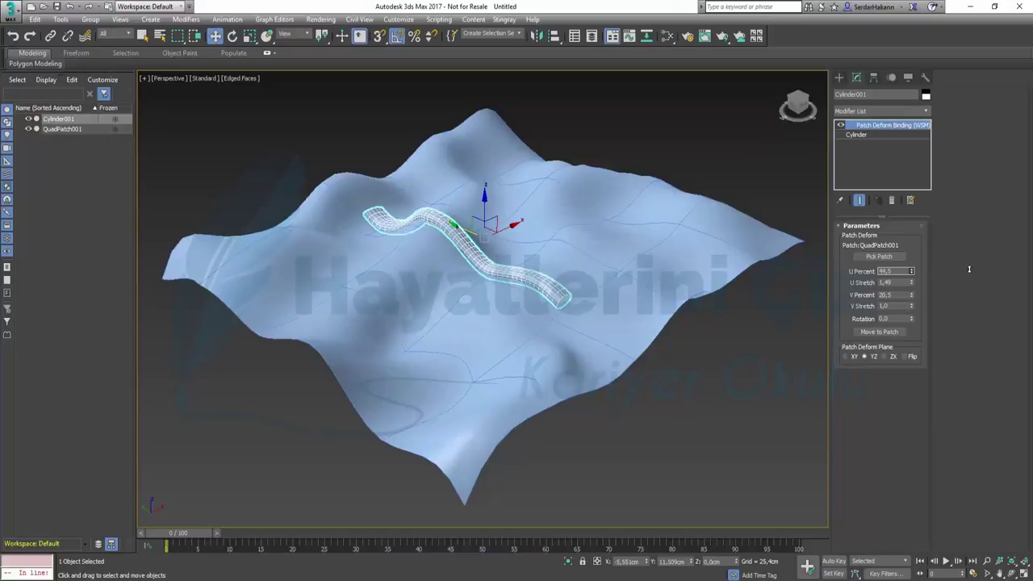
drag(913, 292, 975, 266)
text(48)
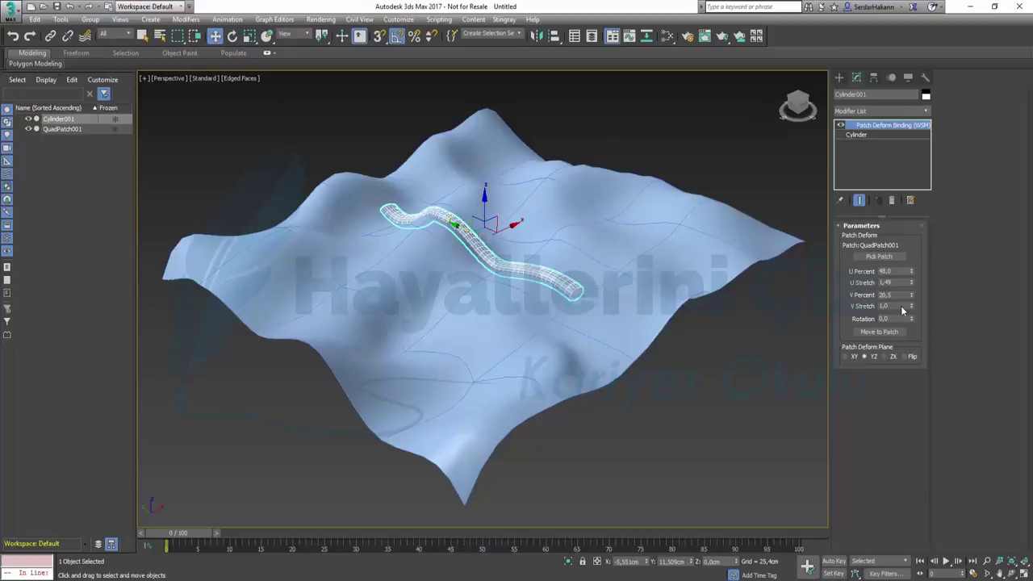
Delete the cylinder and terrain patch, show the home grid and recentre the view
ctrl+click(349, 188)
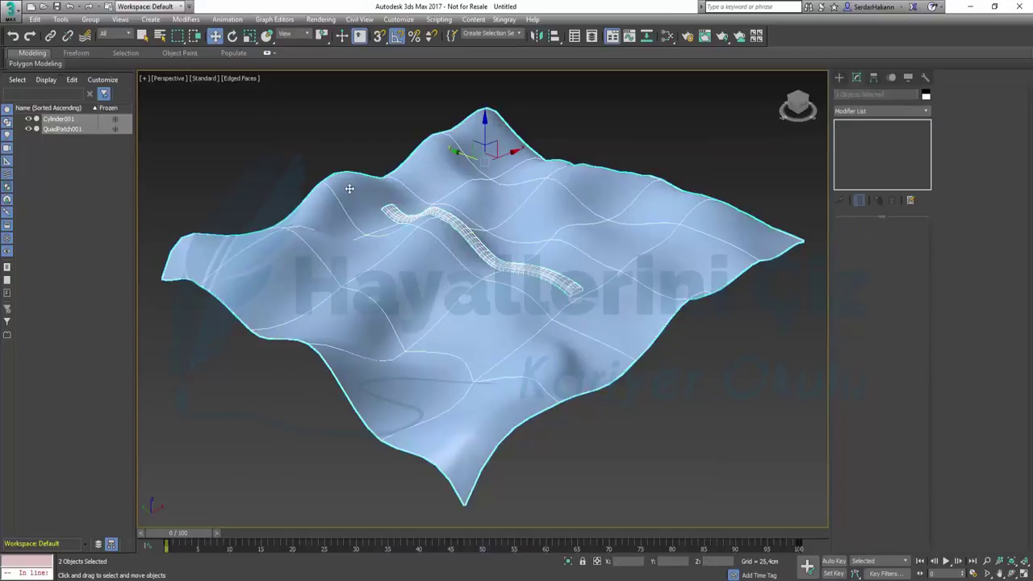
key(Delete)
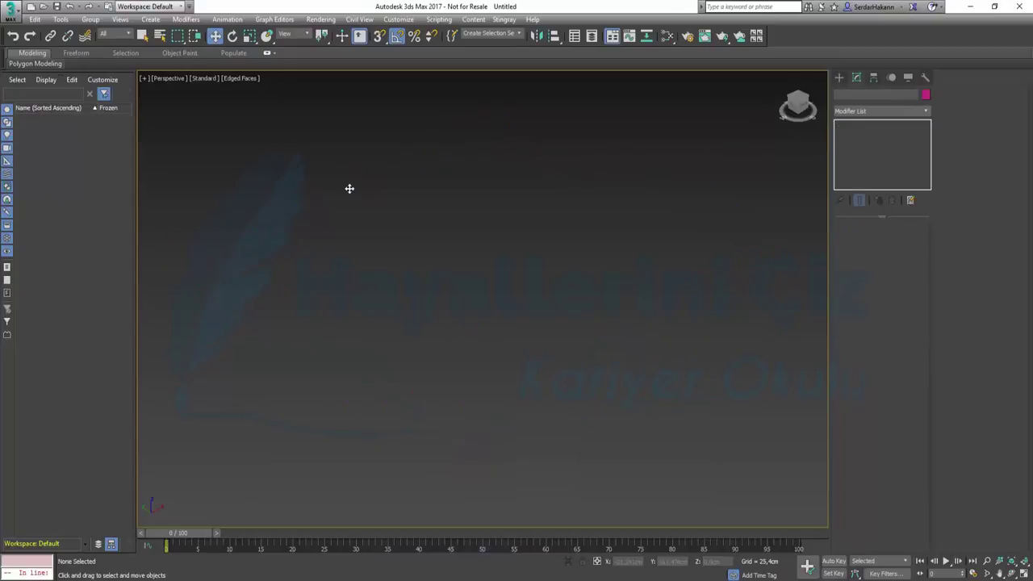
key(g)
middle_drag(541, 321, 537, 277)
click(839, 77)
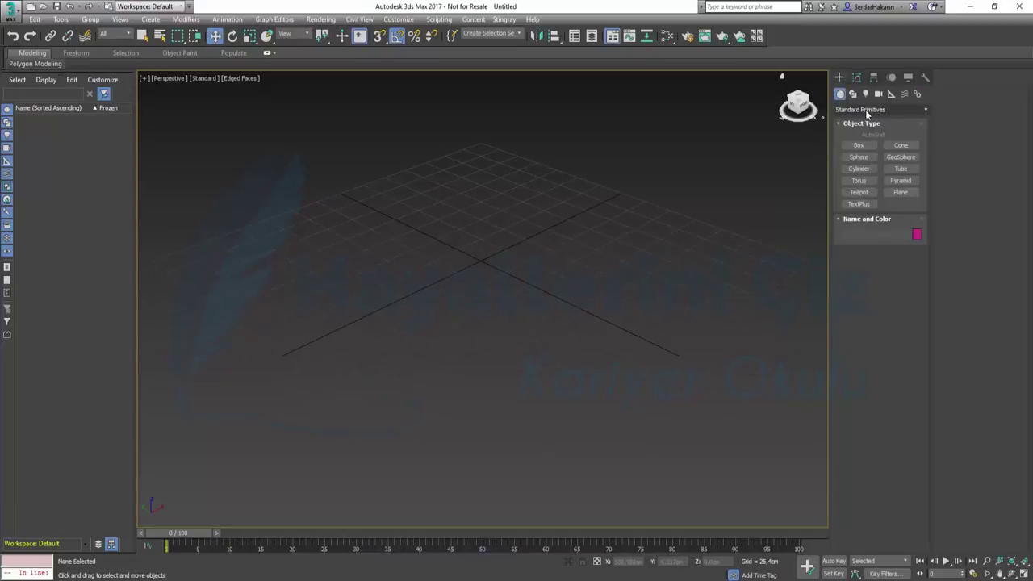
Draw QuadPatch001, a flat 355 × 357 cm Quad Patch with 5 × 5 segments
click(865, 110)
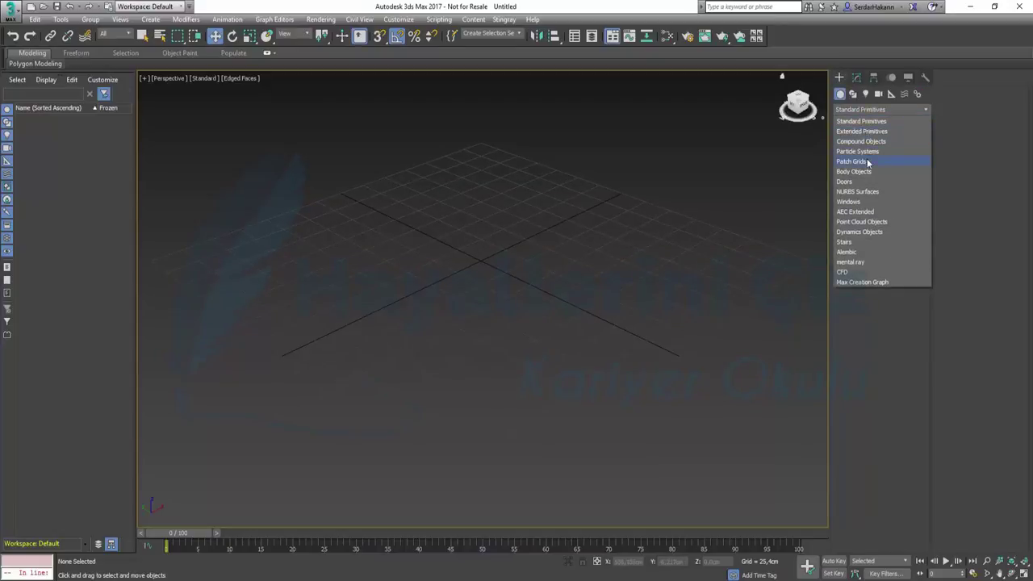
click(867, 161)
click(860, 147)
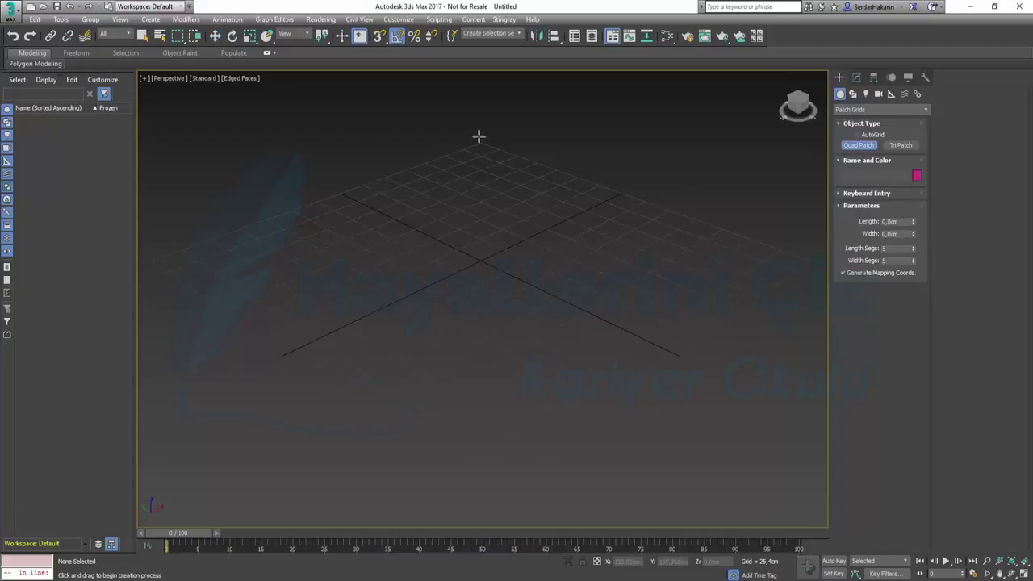
drag(481, 143, 477, 502)
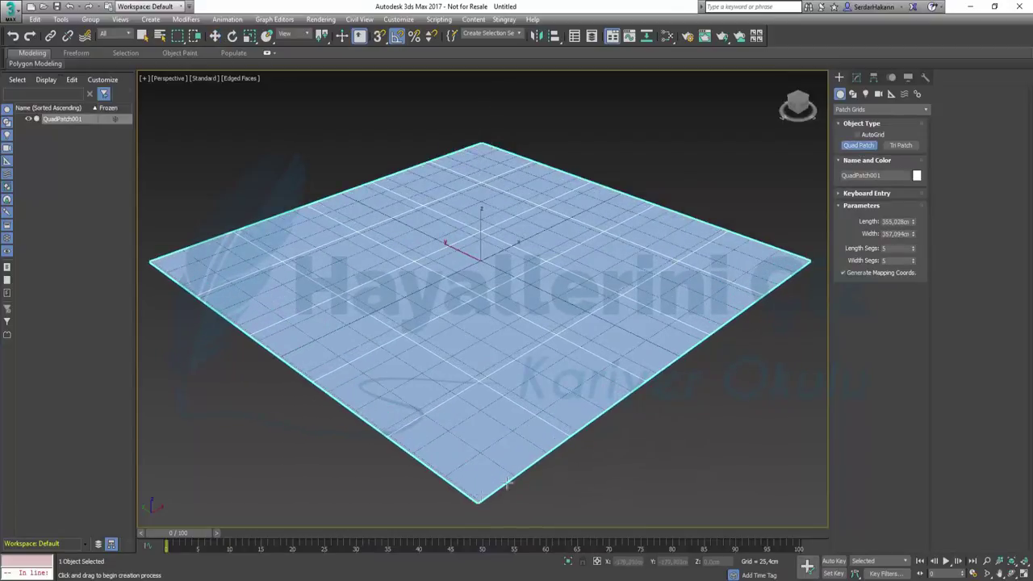
click(857, 77)
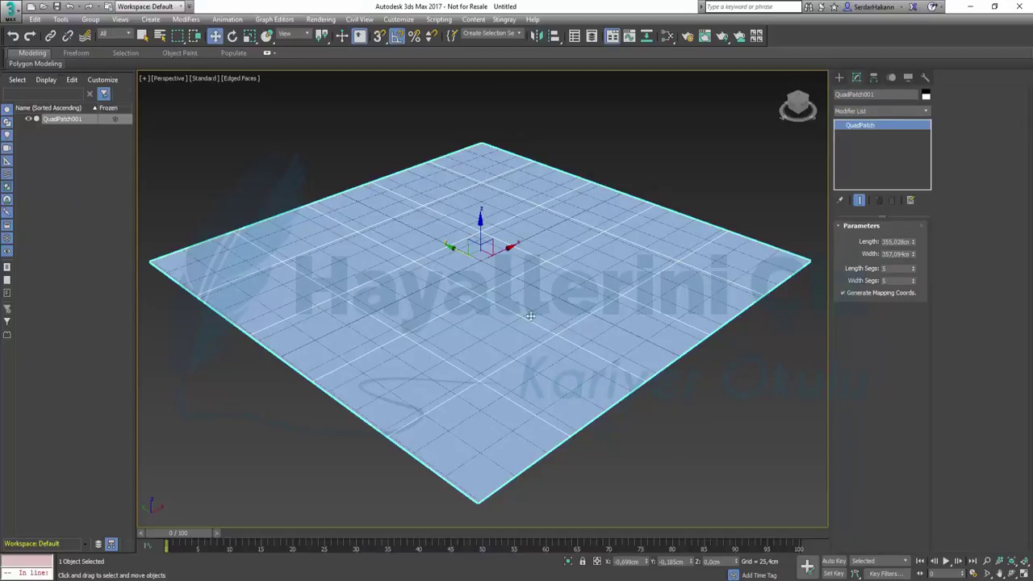
Hide the grid and apply a Noise modifier to QuadPatch001 via action search
key(g)
key(x)
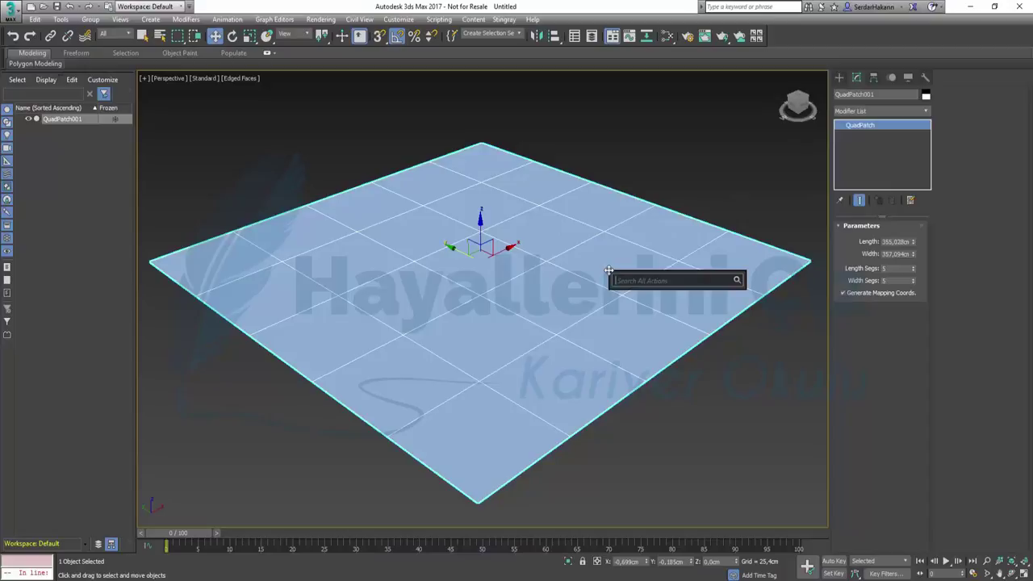
text(noi)
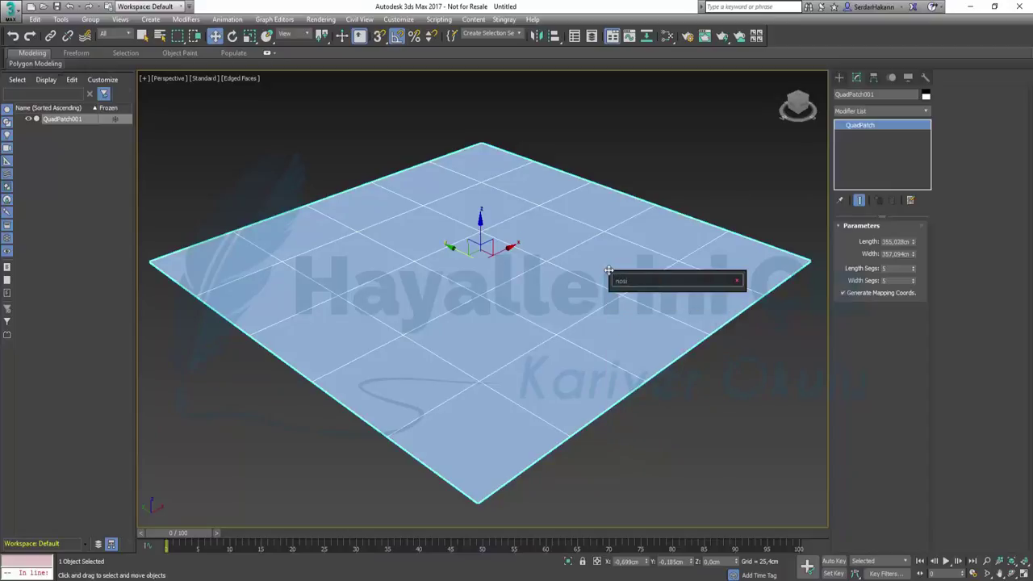
right_click(608, 269)
text(no)
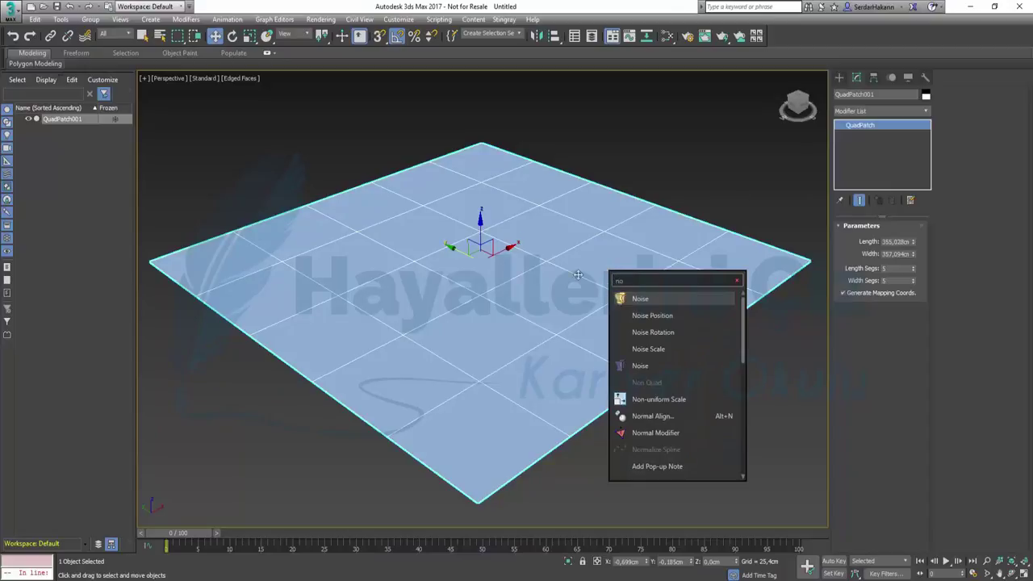
click(639, 303)
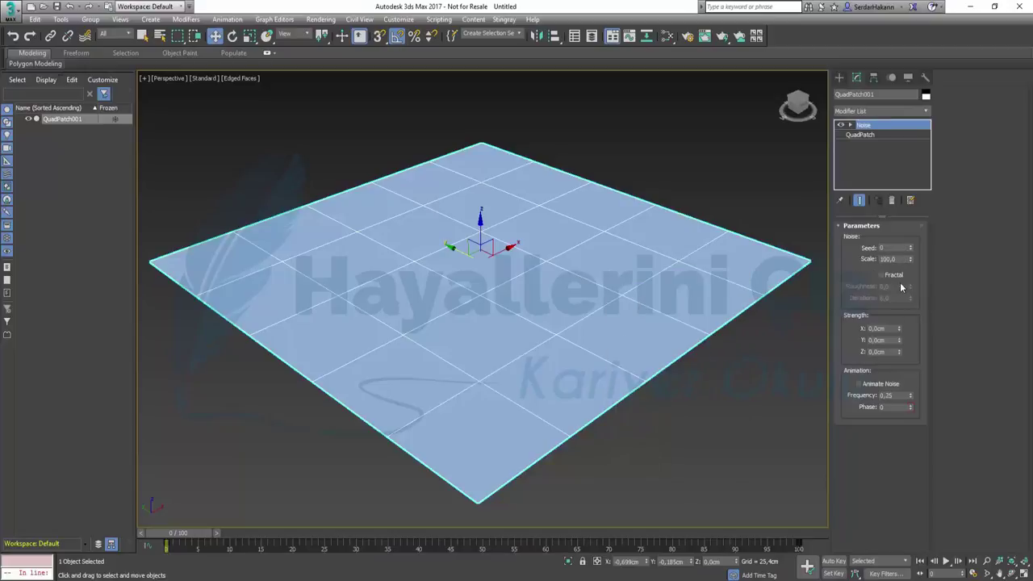
Enable Fractal noise with Seed 6, Roughness 0.405 and adjusted iterations
click(894, 275)
mouse_move(910, 248)
mouse_down()
mouse_move(911, 221)
mouse_move(915, 248)
mouse_up()
key(Return)
drag(910, 287, 915, 242)
mouse_move(911, 298)
mouse_down()
mouse_move(915, 273)
mouse_move(914, 286)
mouse_up()
Set noise strength on X and Y and about 95.9 cm on Z to form hills
drag(898, 329, 928, 227)
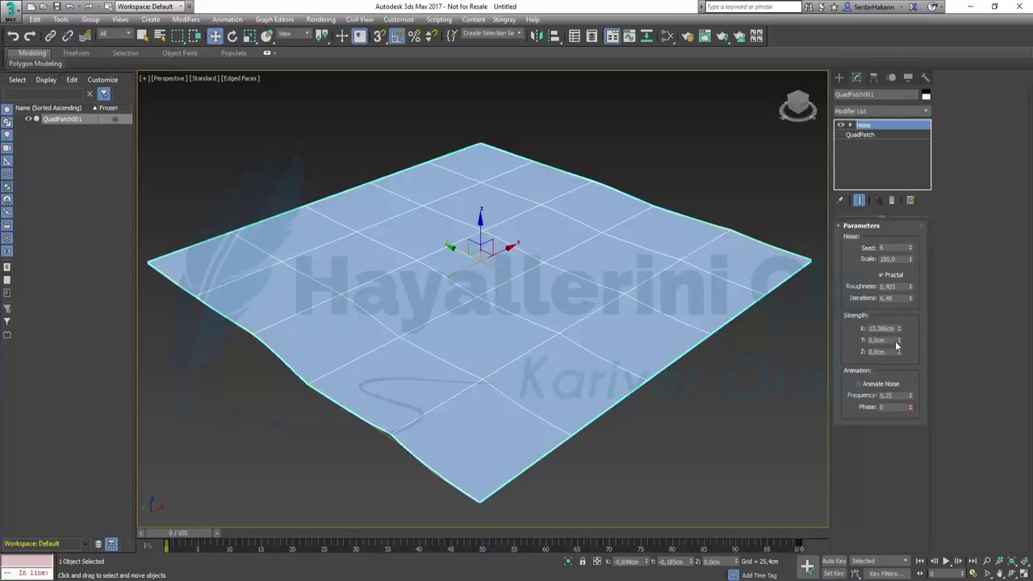
mouse_move(898, 340)
mouse_down()
mouse_move(906, 207)
mouse_move(917, 379)
mouse_move(878, 549)
mouse_up()
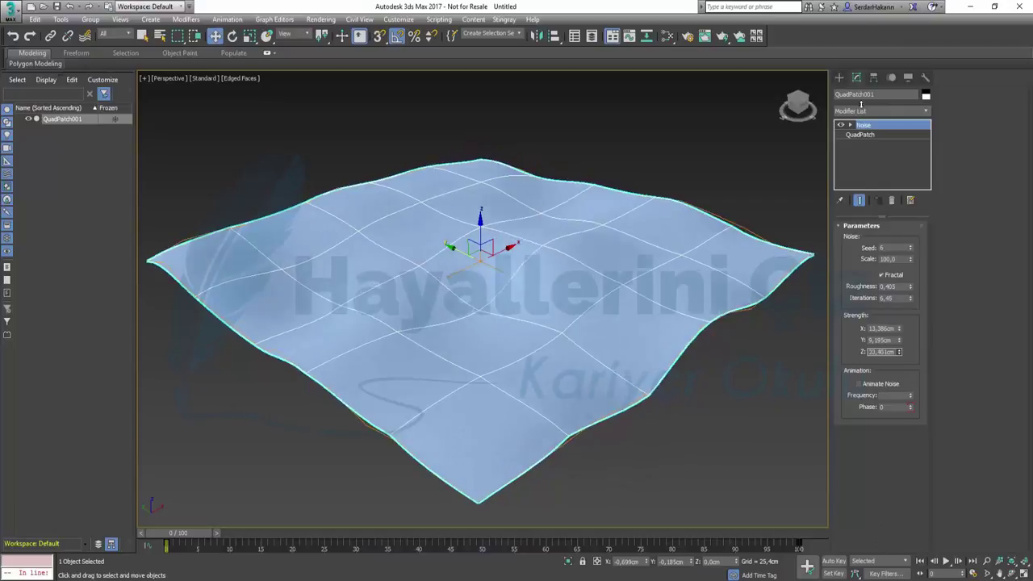
mouse_move(878, 548)
mouse_down()
mouse_move(996, 340)
mouse_move(966, 551)
mouse_move(973, 565)
mouse_up()
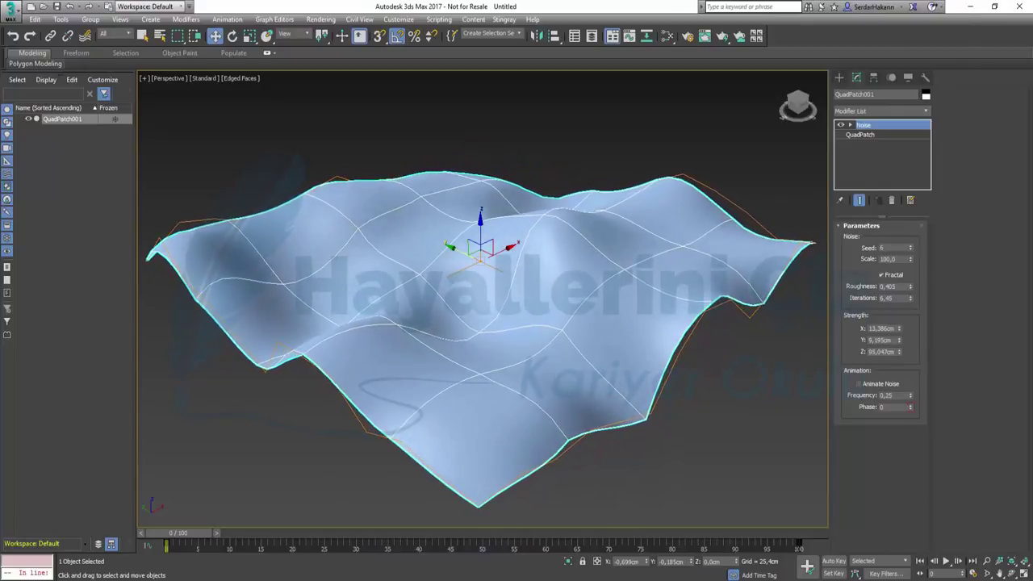
mouse_move(442, 268)
alt+middle_down()
mouse_move(511, 259)
mouse_move(495, 262)
alt+middle_up()
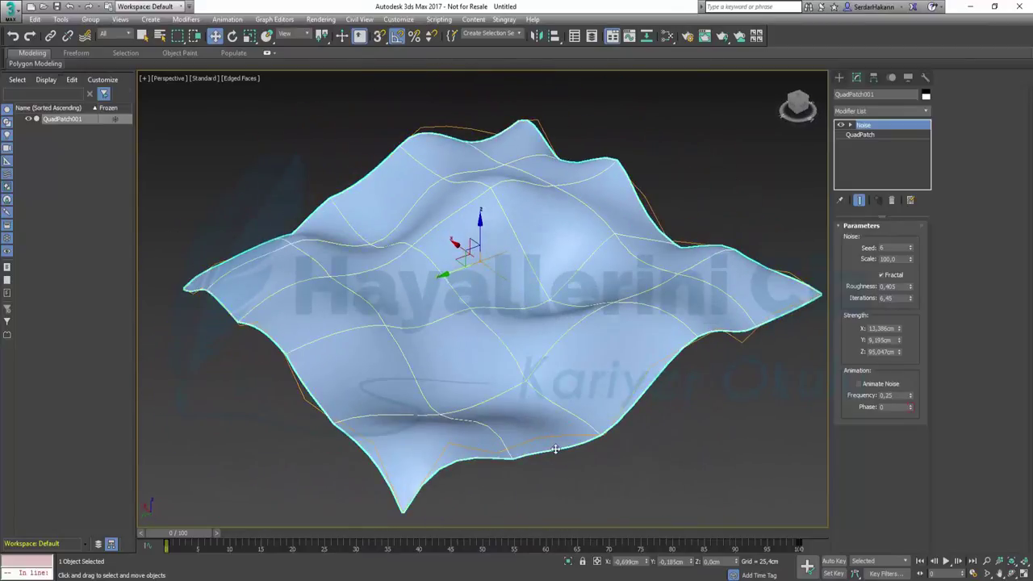
click(762, 410)
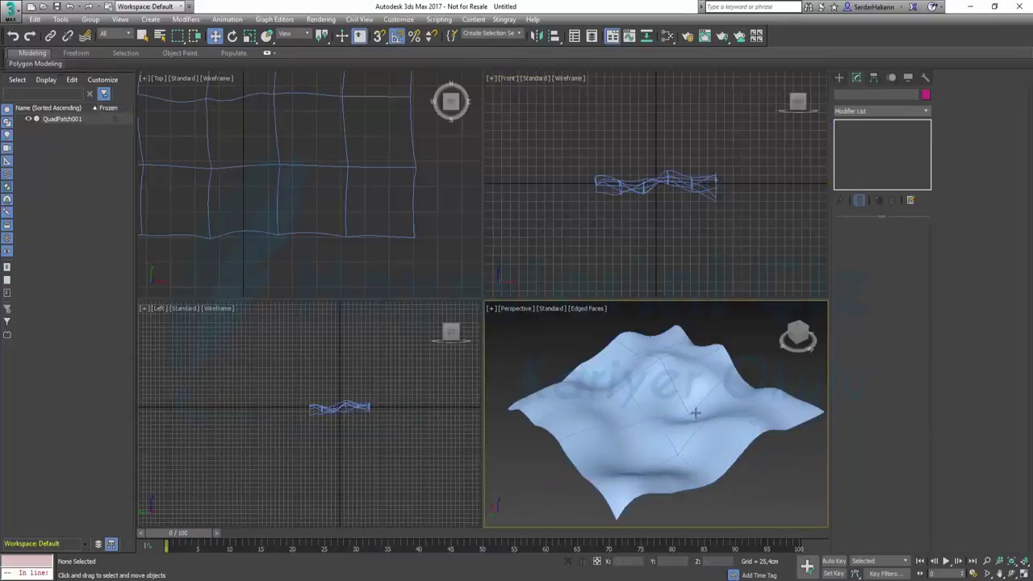
In the four-viewport layout, draw a tall cylinder (about 211.3 cm high) near the terrain corner
key(alt+w)
scroll(423, 276, down, 4)
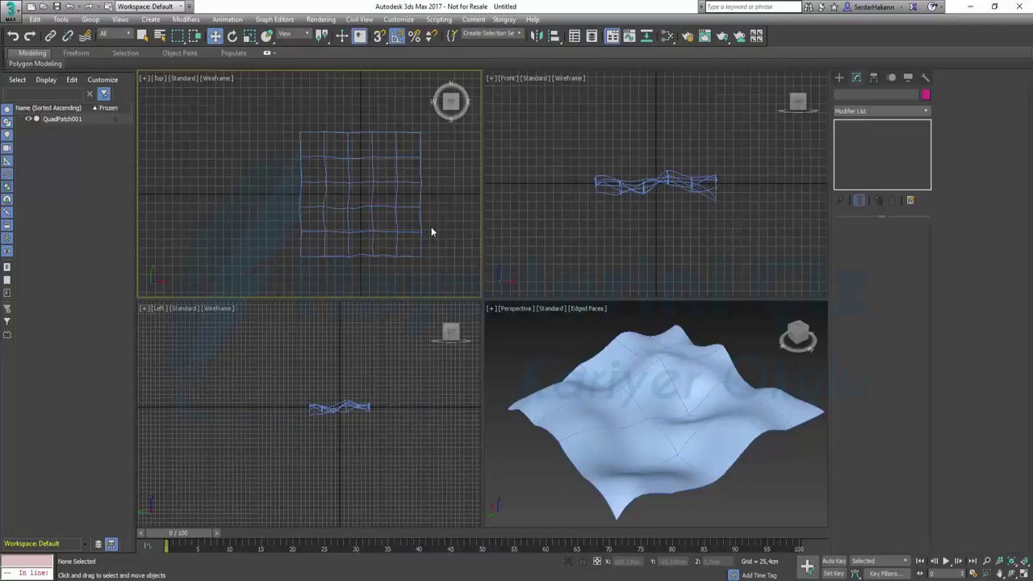
scroll(431, 226, down, 1)
click(839, 78)
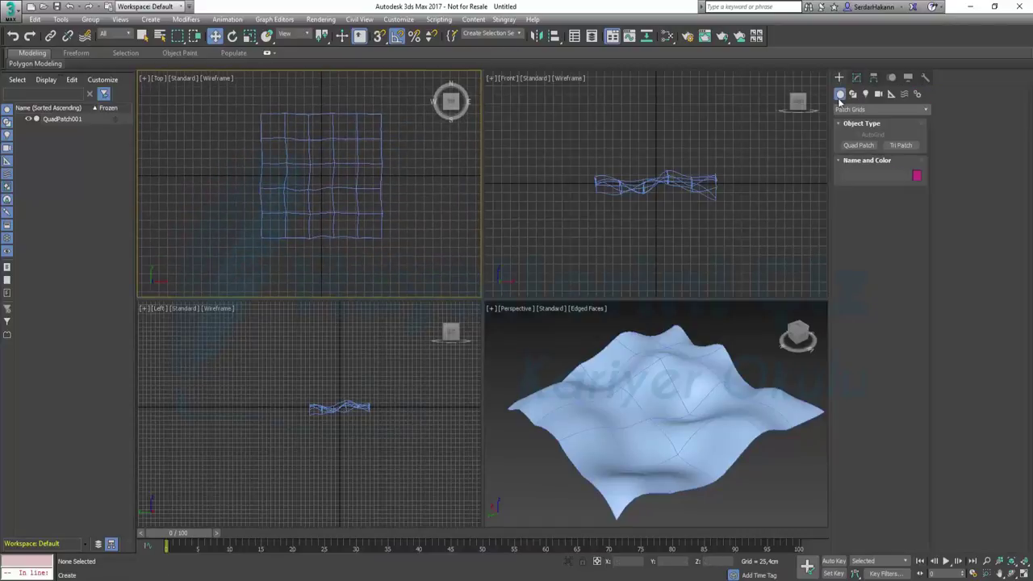
click(859, 109)
click(860, 121)
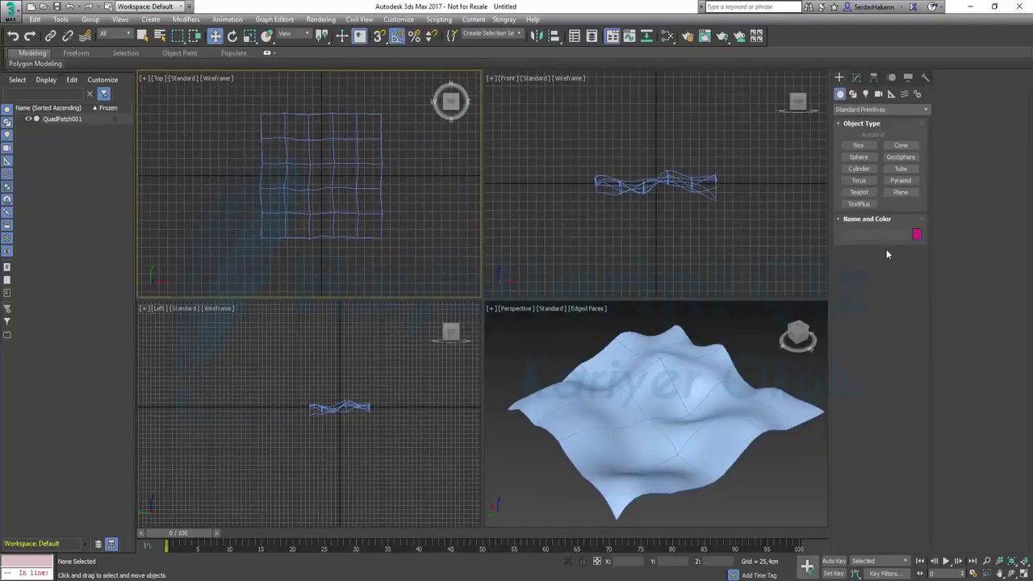
click(859, 169)
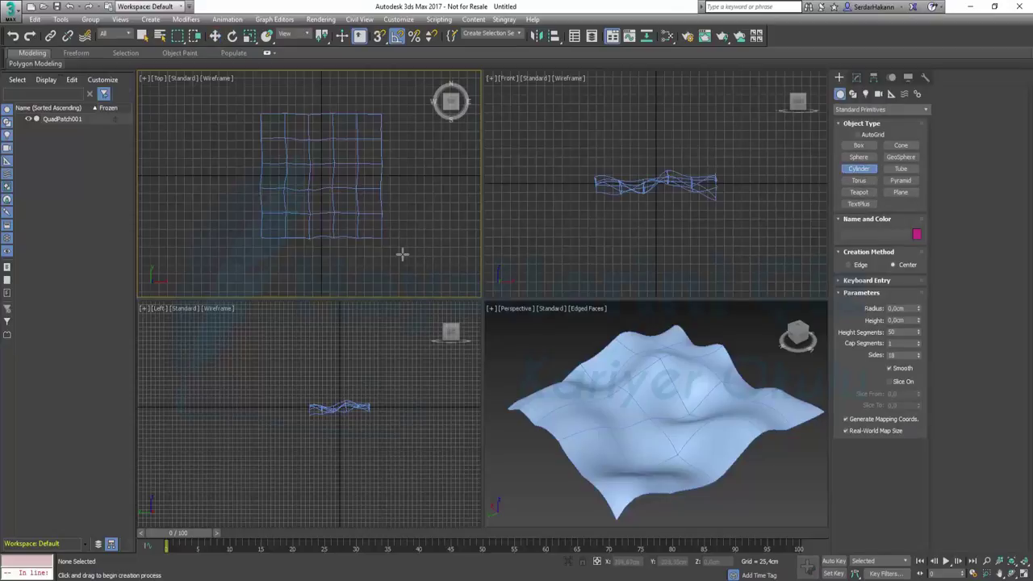
scroll(397, 252, up, 1)
scroll(390, 249, up, 1)
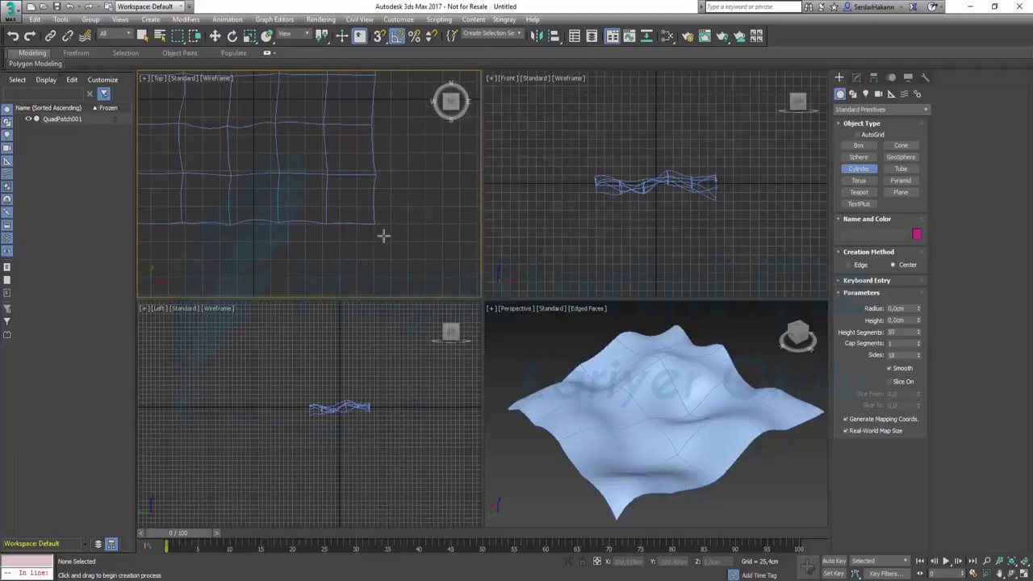
drag(383, 235, 387, 228)
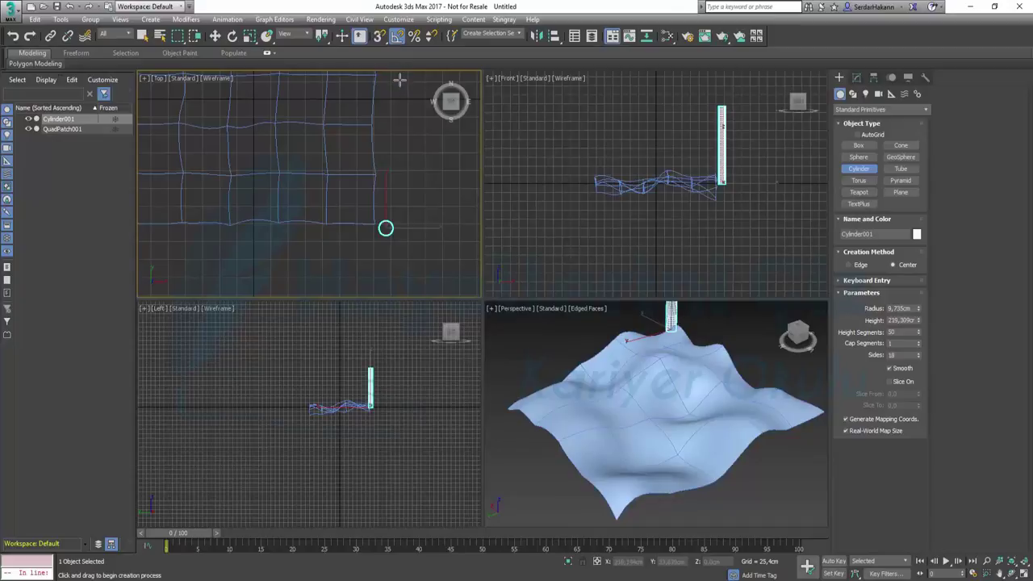
click(398, 84)
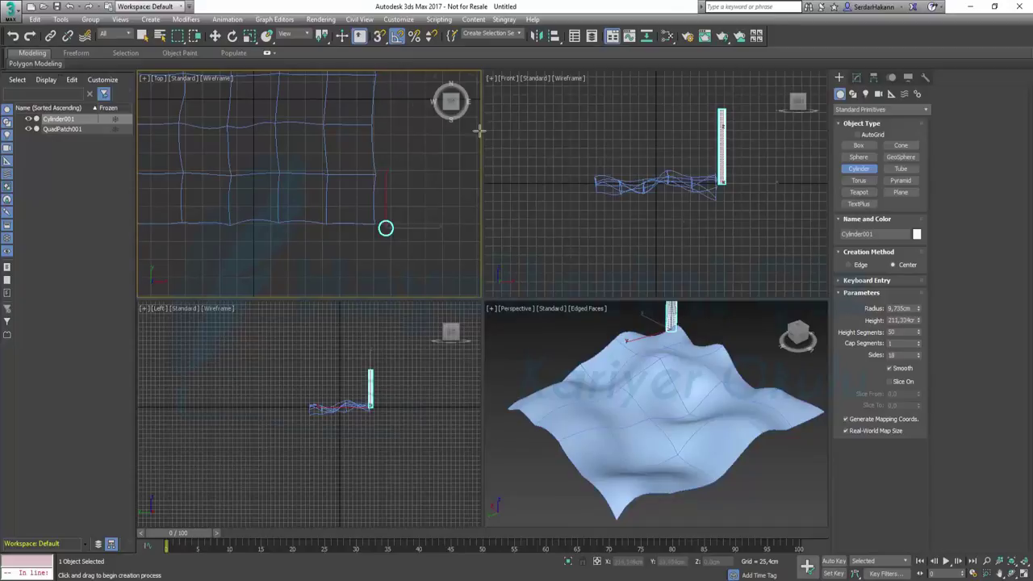
Set the cylinder's radius to 6 cm and nudge it slightly up-left
double_click(899, 308)
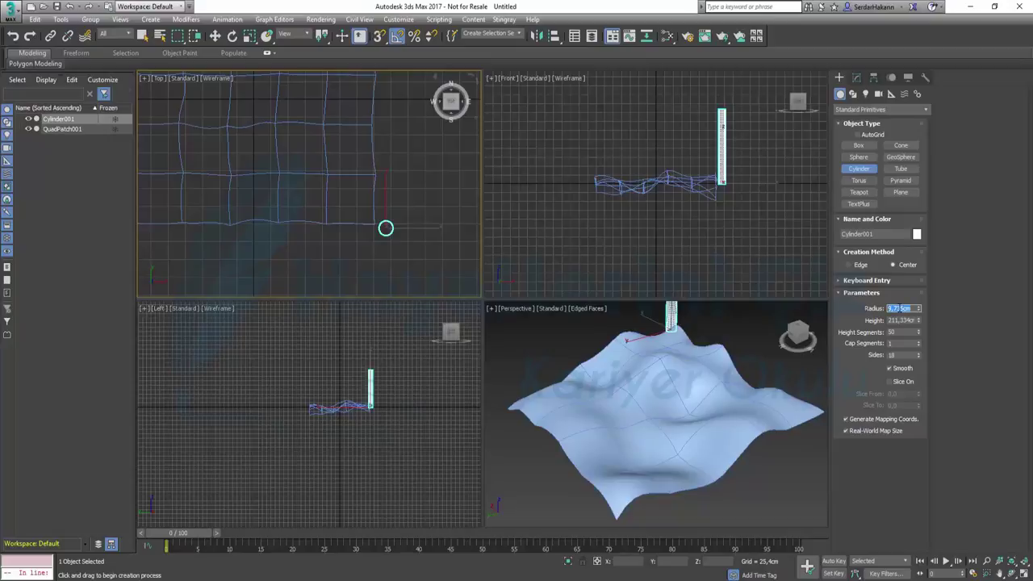
text(6)
key(Return)
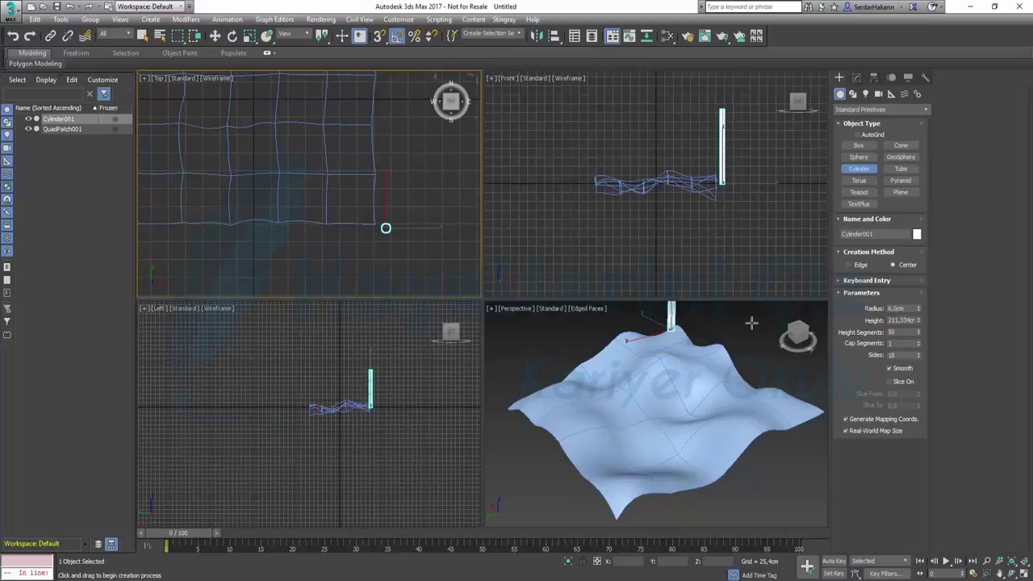
key(w)
drag(405, 218, 401, 211)
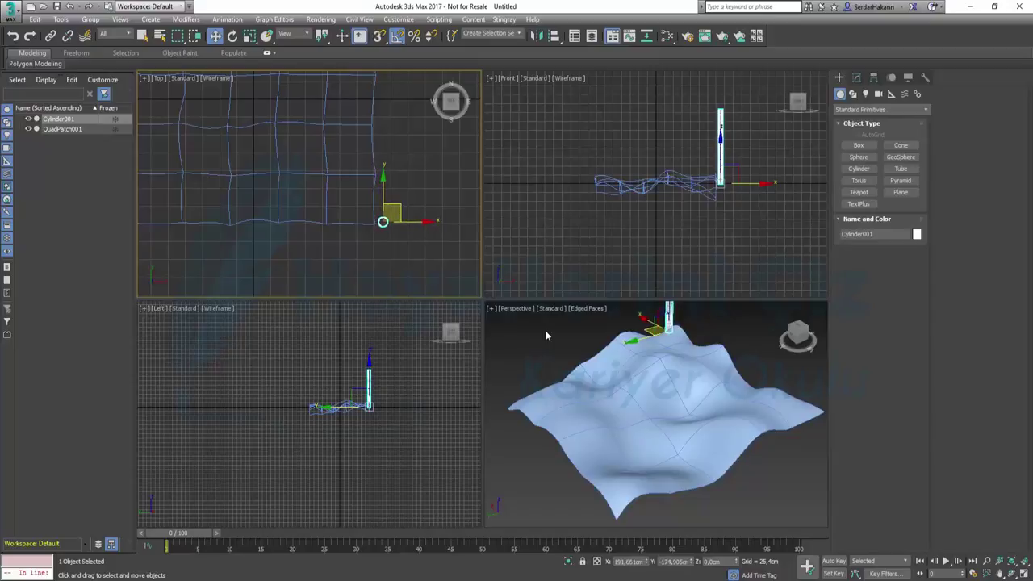
Using angle snap, rotate the cylinder 90° so it lies on its side
right_click(379, 35)
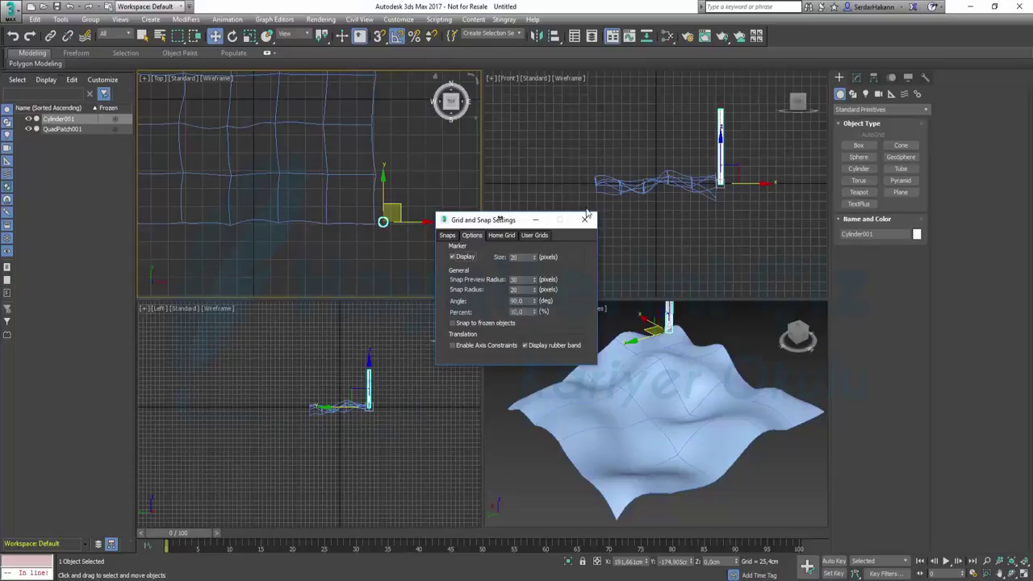
click(585, 220)
click(232, 36)
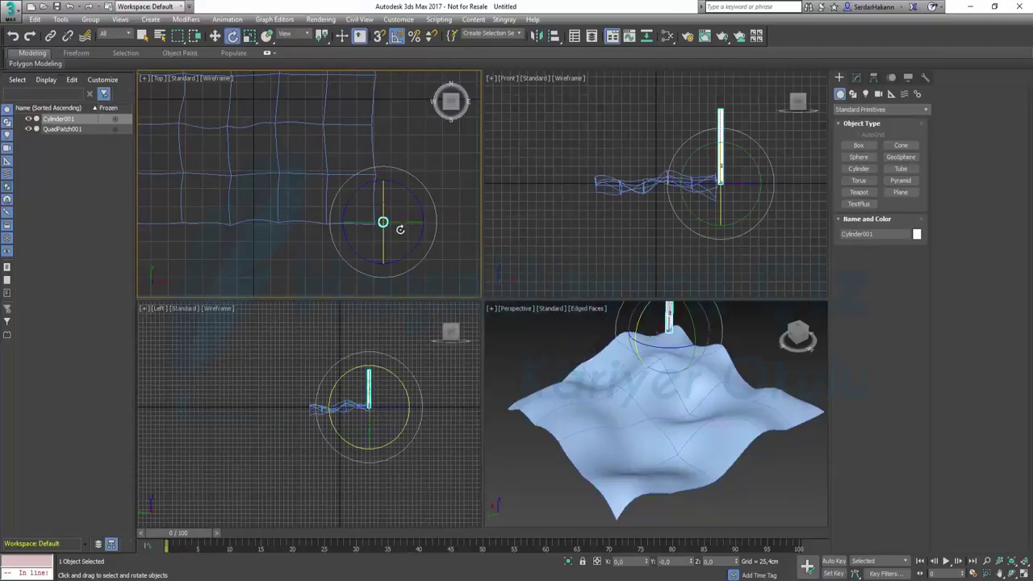
drag(392, 221, 400, 224)
key(w)
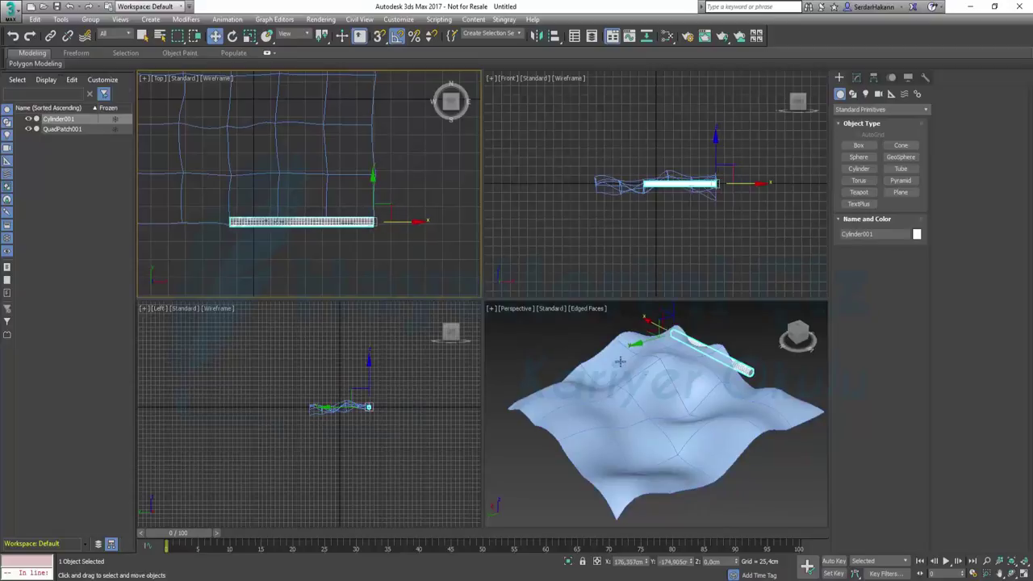
Maximize the Perspective view and move the cylinder beside the terrain's near edge
right_click(620, 361)
click(1024, 573)
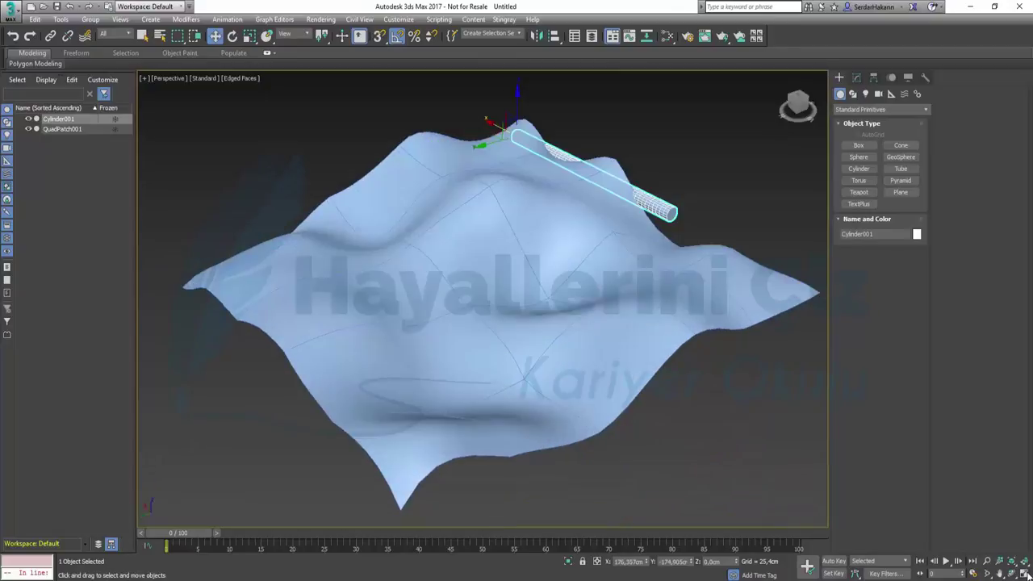
mouse_move(602, 203)
alt+middle_down()
mouse_move(580, 274)
mouse_move(590, 277)
mouse_move(531, 238)
mouse_move(538, 257)
mouse_move(640, 257)
mouse_move(660, 233)
alt+middle_up()
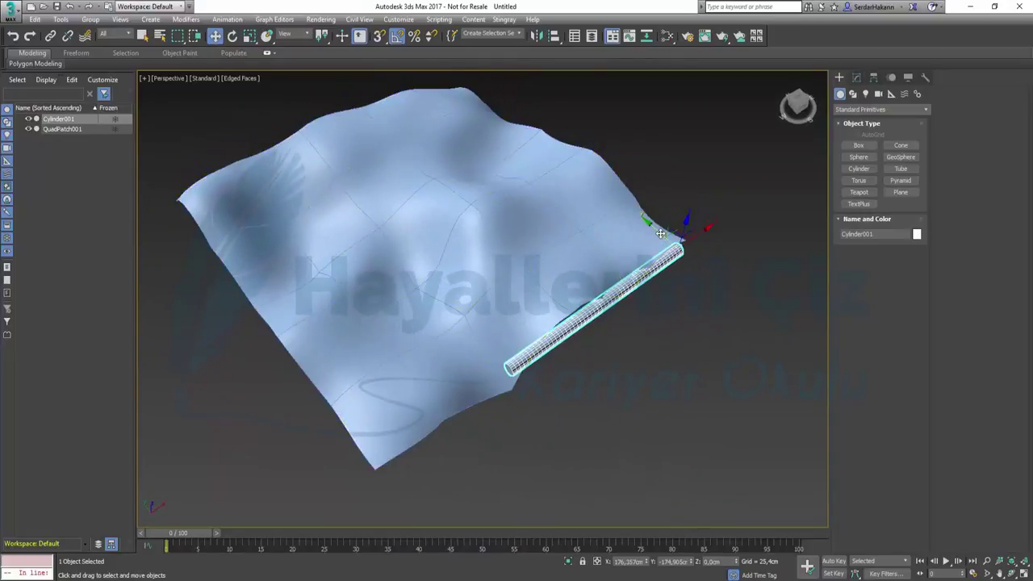
drag(661, 233, 682, 253)
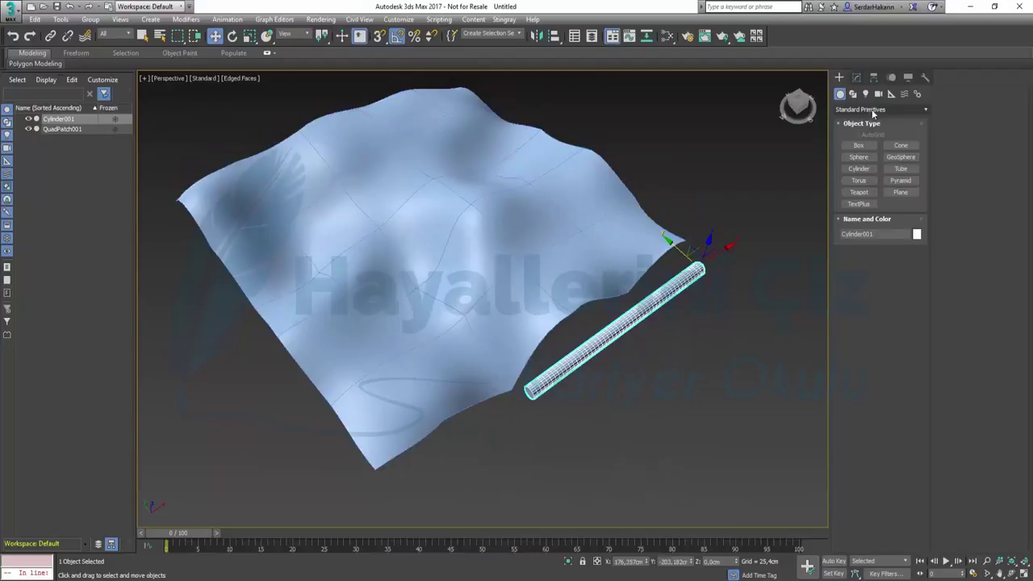
Add Patch Deform (WSM) to Cylinder001, pick QuadPatch001, and move the cylinder onto the patch
click(856, 77)
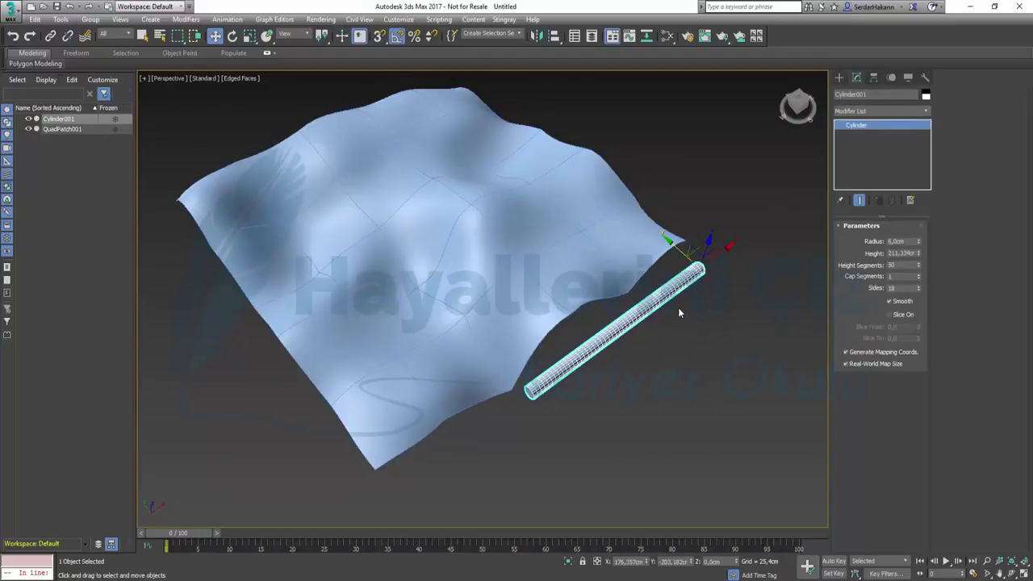
text(x)
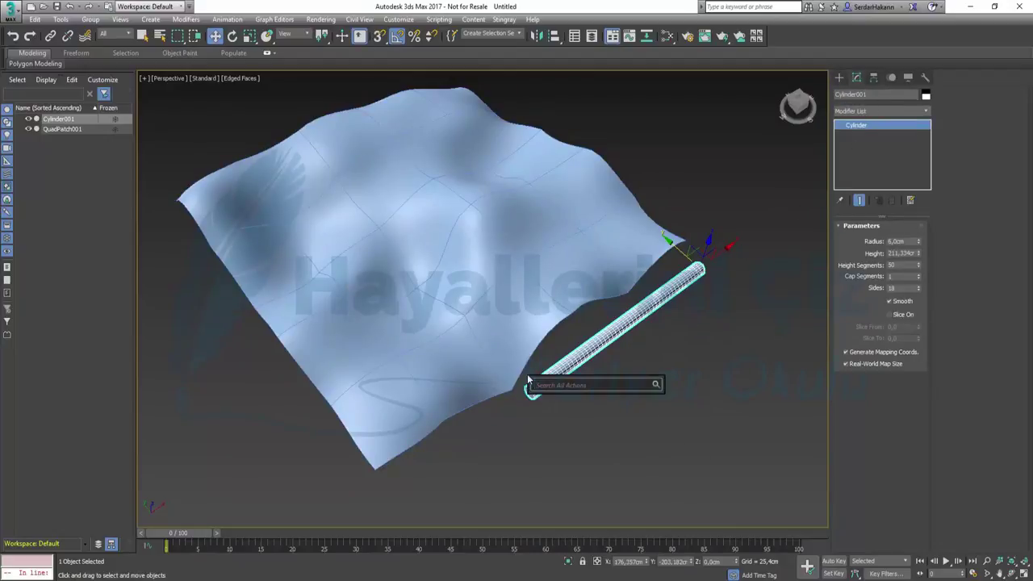
text(patc)
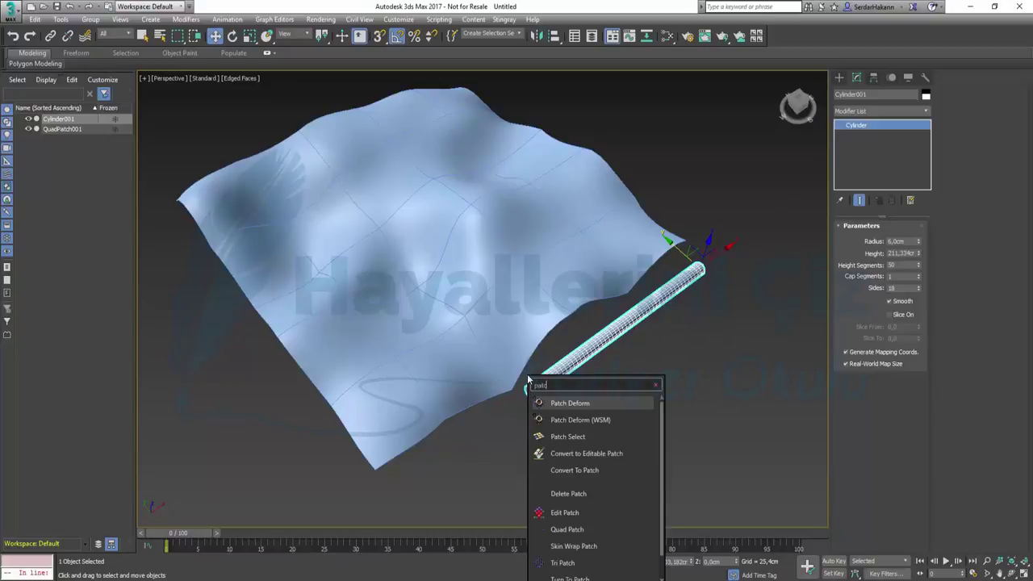
click(594, 420)
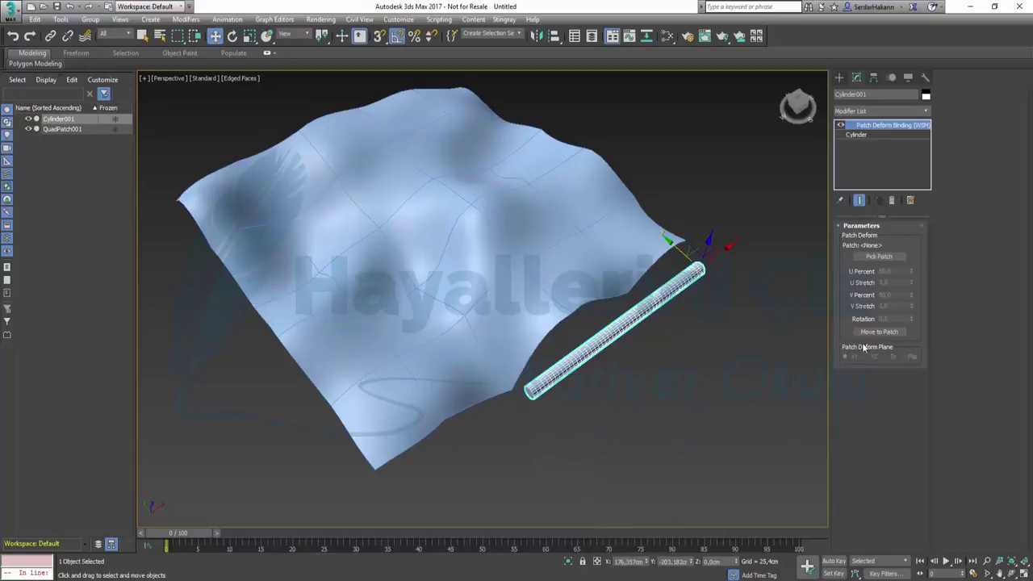
click(879, 256)
click(546, 250)
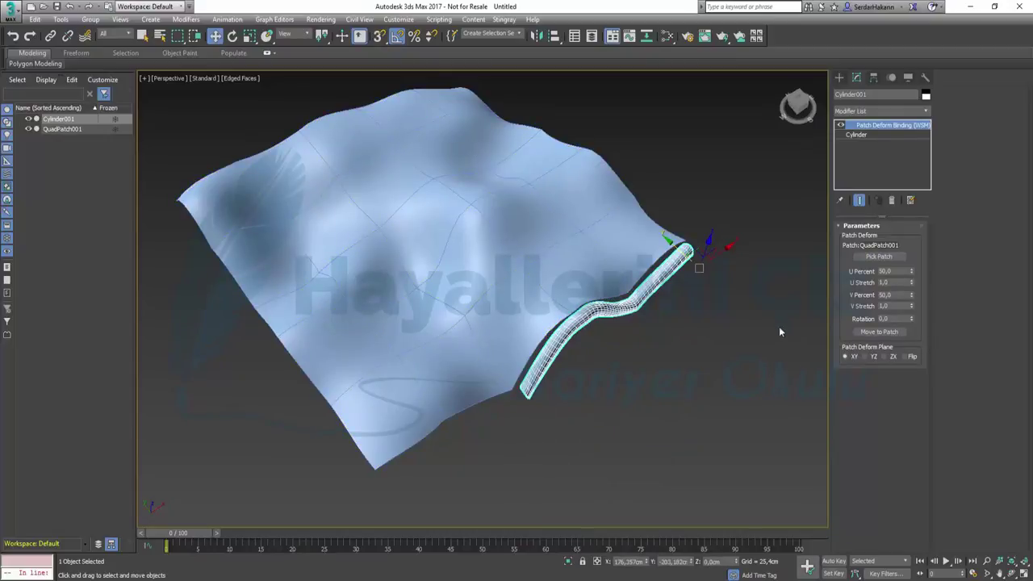
click(891, 335)
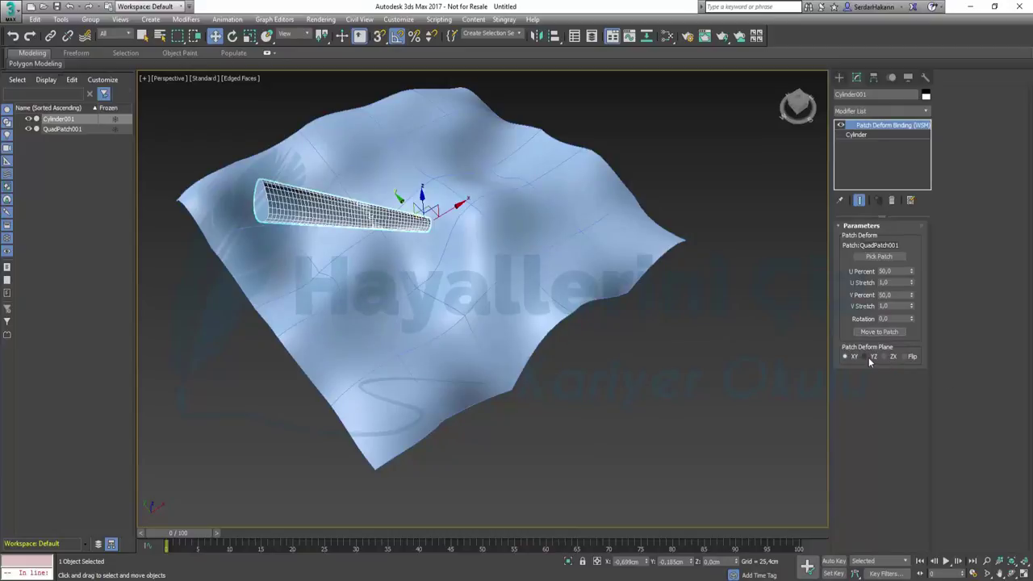
Set the deform plane to ZX with Flip on, and lower U Percent from 50 to 25
click(865, 357)
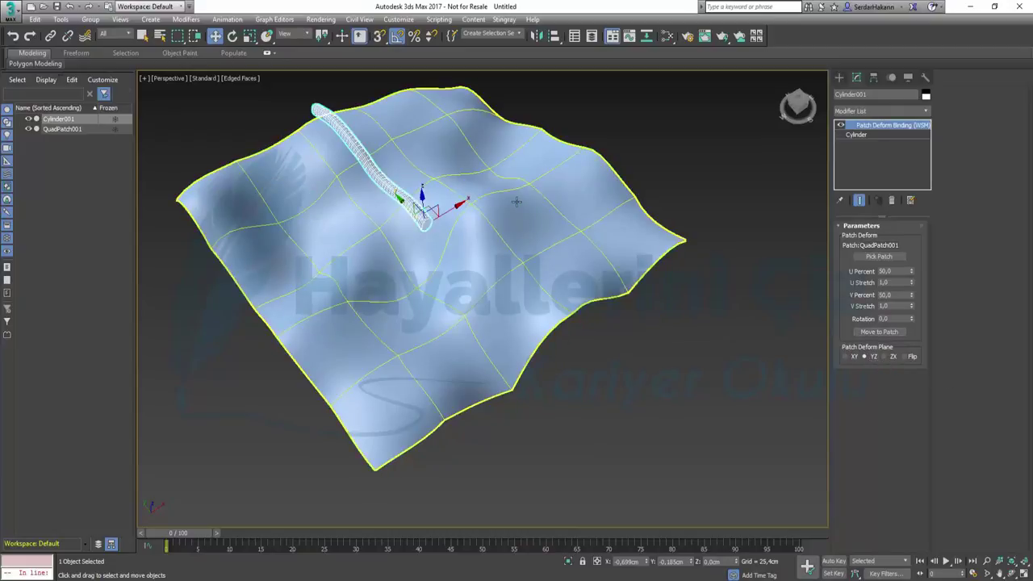
click(885, 357)
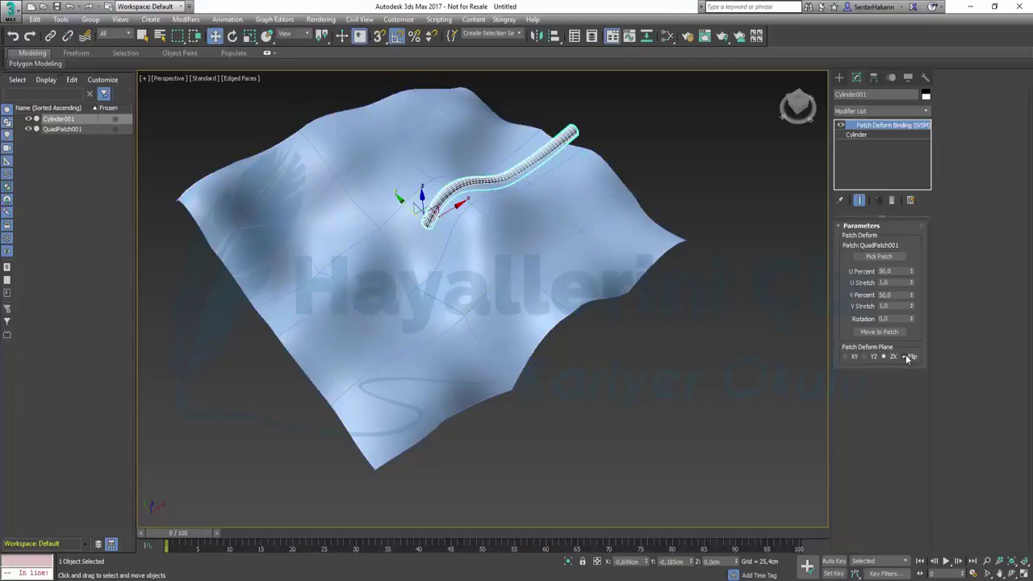
click(905, 356)
mouse_move(913, 271)
mouse_down()
mouse_move(920, 312)
mouse_move(898, 306)
mouse_up()
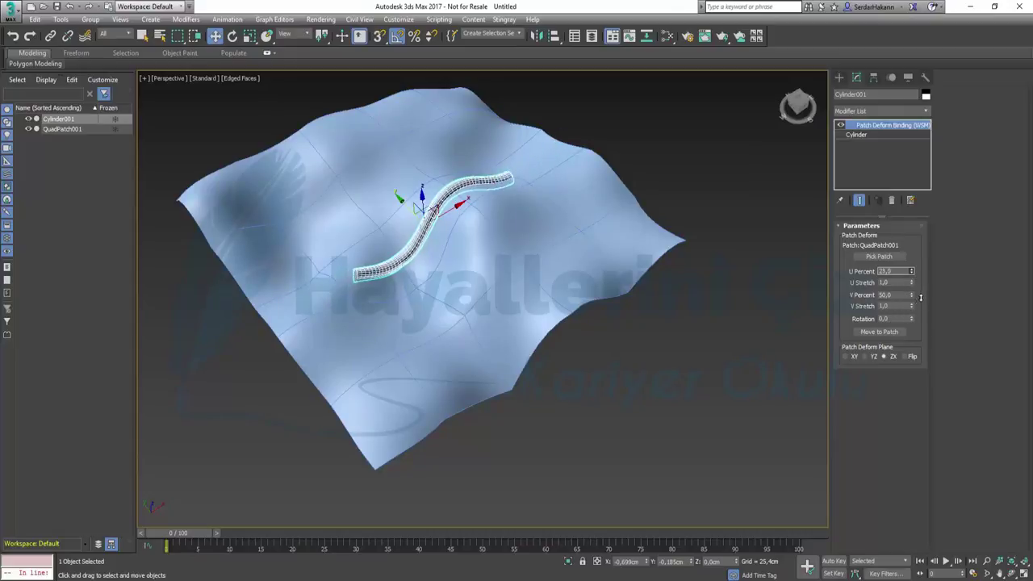
Move the strip to U Percent 28 and V Percent 22, with V Stretch 2.7
drag(898, 306, 940, 318)
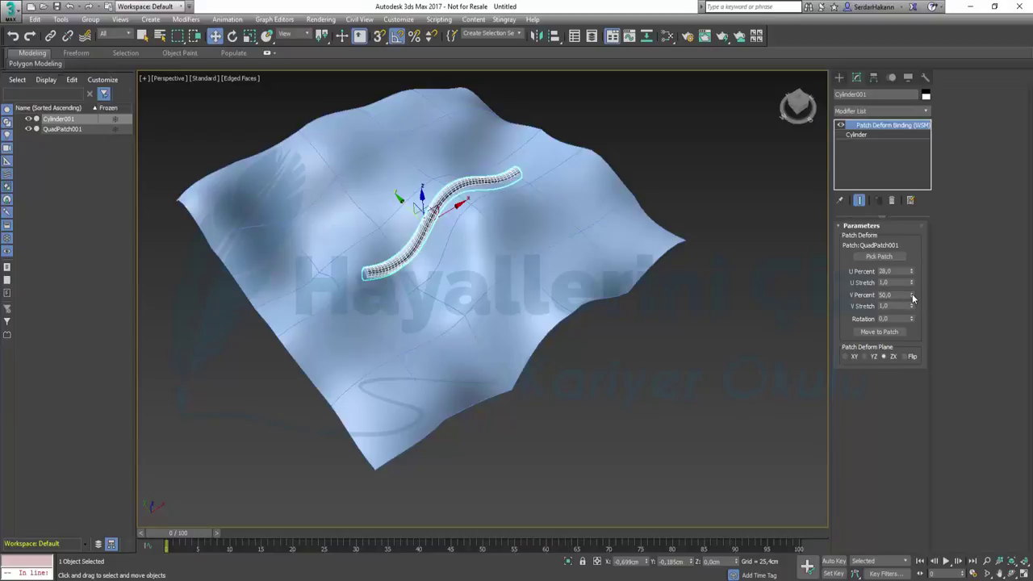
mouse_move(912, 297)
mouse_down()
mouse_move(912, 247)
mouse_move(959, 333)
mouse_move(914, 267)
mouse_up()
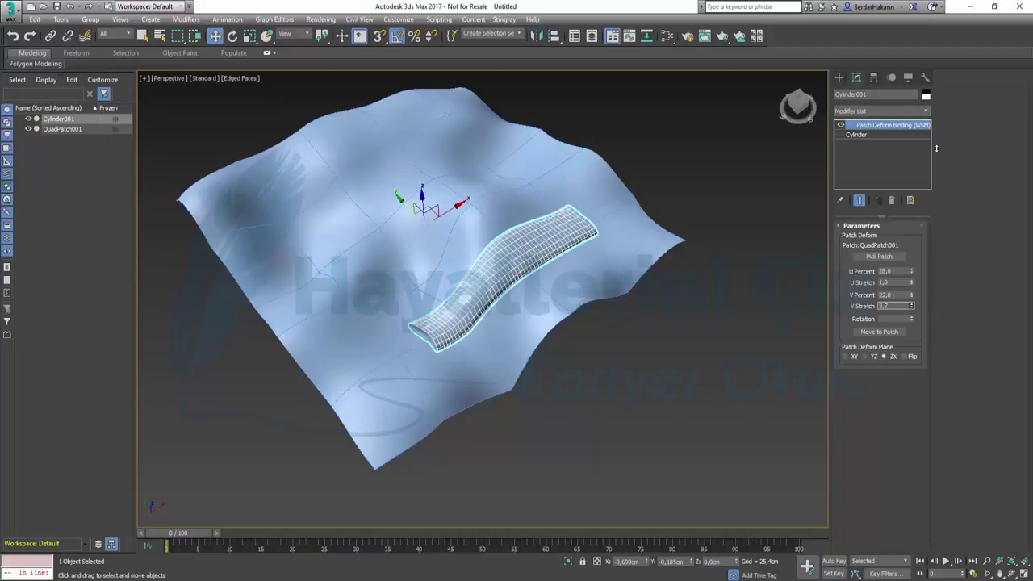
Raise V Stretch to 5.51 and U Stretch to 1.11
drag(911, 306, 982, 62)
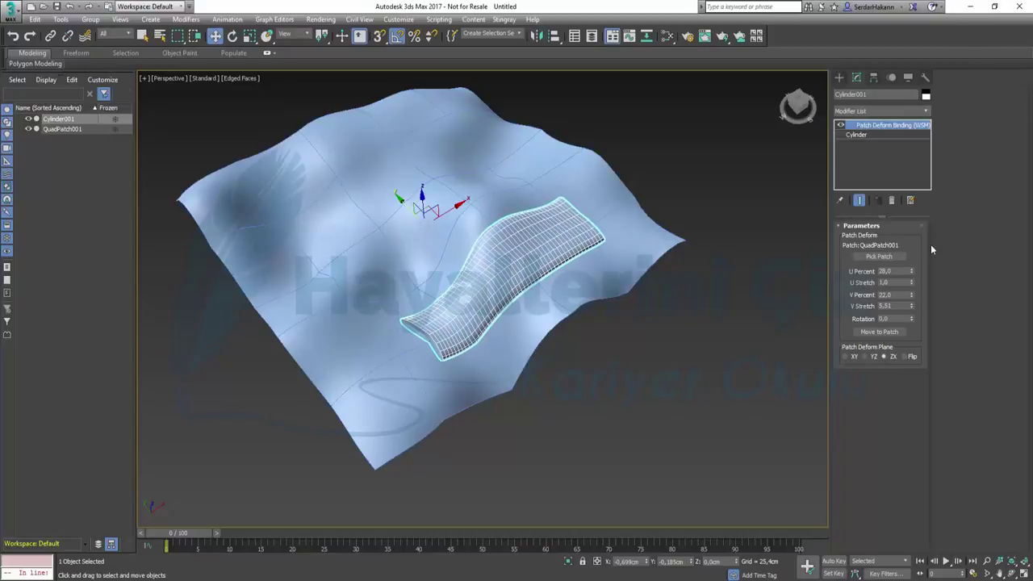
mouse_move(913, 282)
mouse_down()
mouse_move(910, 263)
mouse_move(904, 273)
mouse_up()
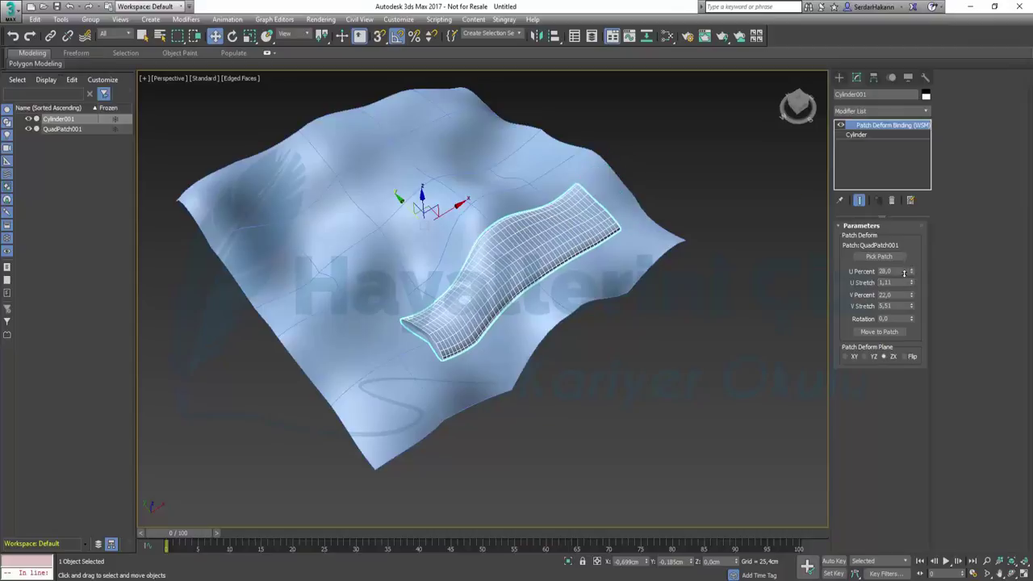